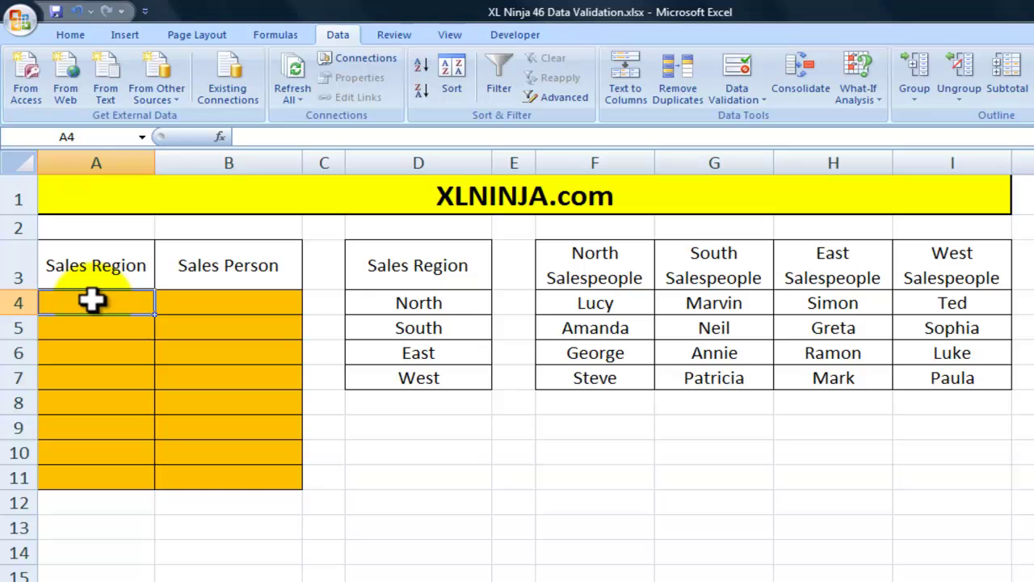
Step: Review the Region list and the salespeople lists, then select Sales Region cells A4:A11
{"action": "left_click_drag", "start_coordinate": [373, 303], "coordinate": [380, 373]}
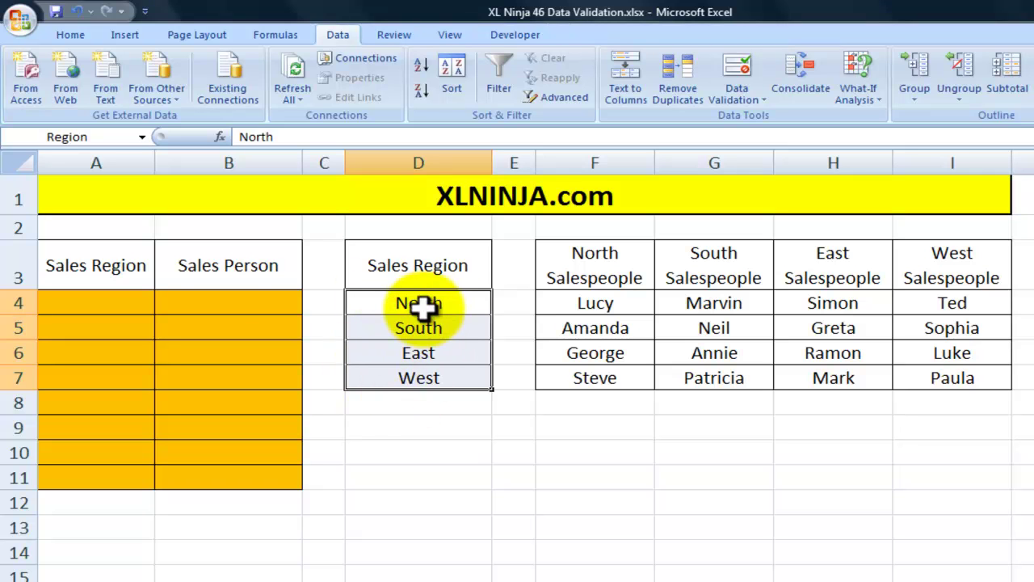
{"action": "left_click", "coordinate": [100, 304]}
{"action": "left_click", "coordinate": [207, 303]}
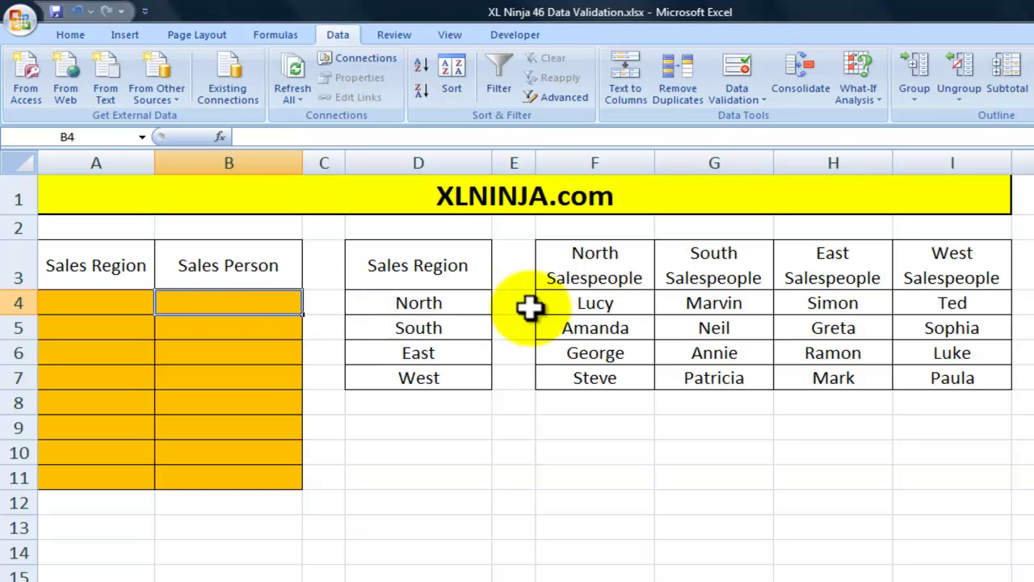
{"action": "left_click_drag", "start_coordinate": [584, 300], "coordinate": [594, 378]}
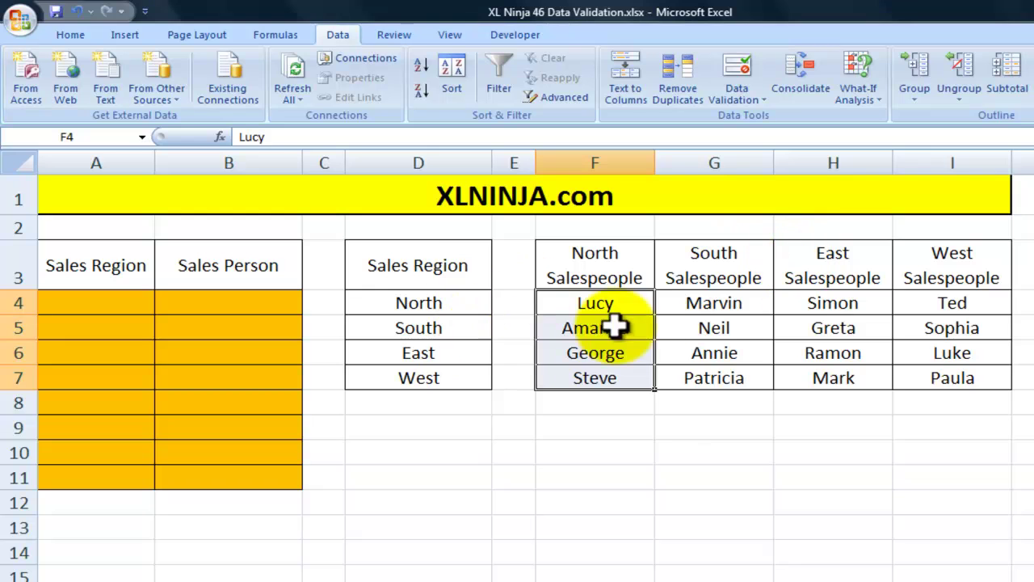
{"action": "left_click_drag", "start_coordinate": [632, 302], "coordinate": [953, 372]}
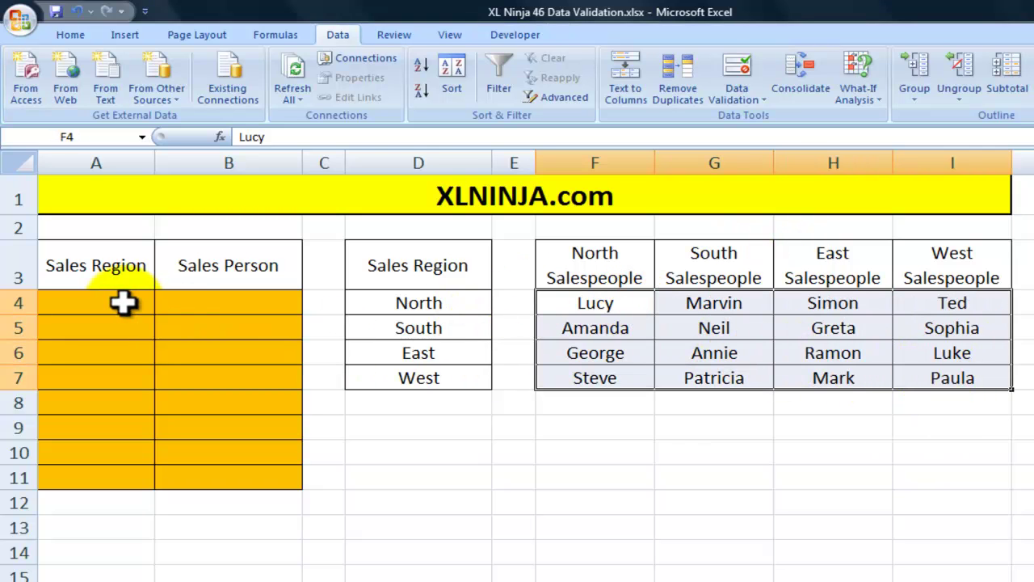
{"action": "left_click", "coordinate": [121, 302]}
{"action": "left_click_drag", "start_coordinate": [411, 301], "coordinate": [415, 379]}
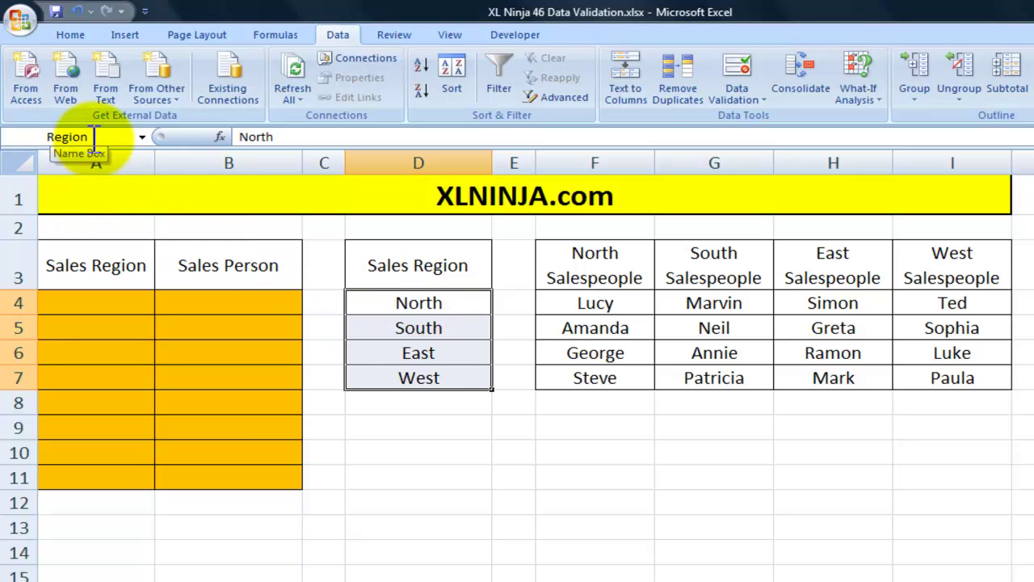
{"action": "left_click", "coordinate": [120, 303]}
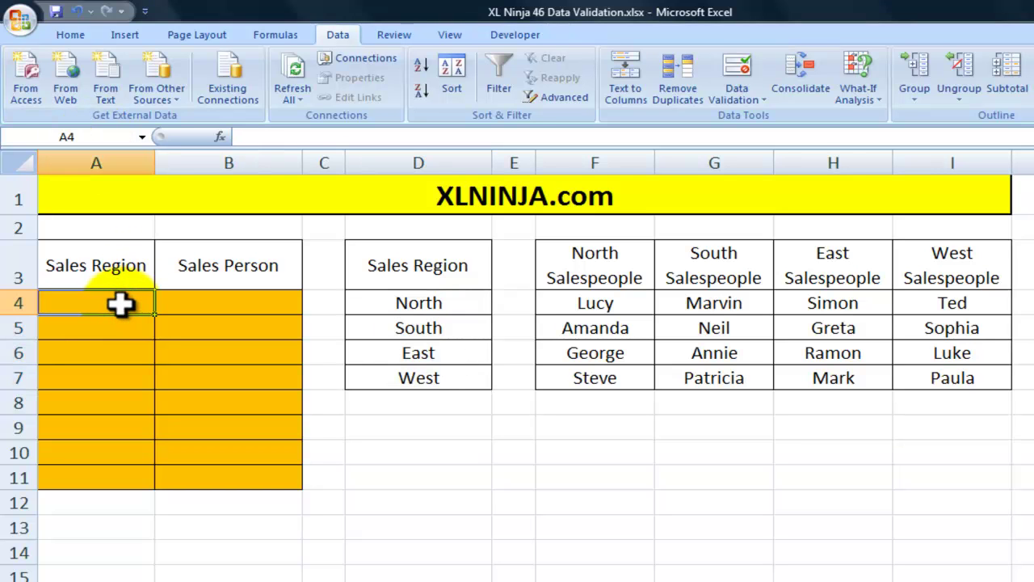
{"action": "left_click_drag", "start_coordinate": [121, 303], "coordinate": [119, 473]}
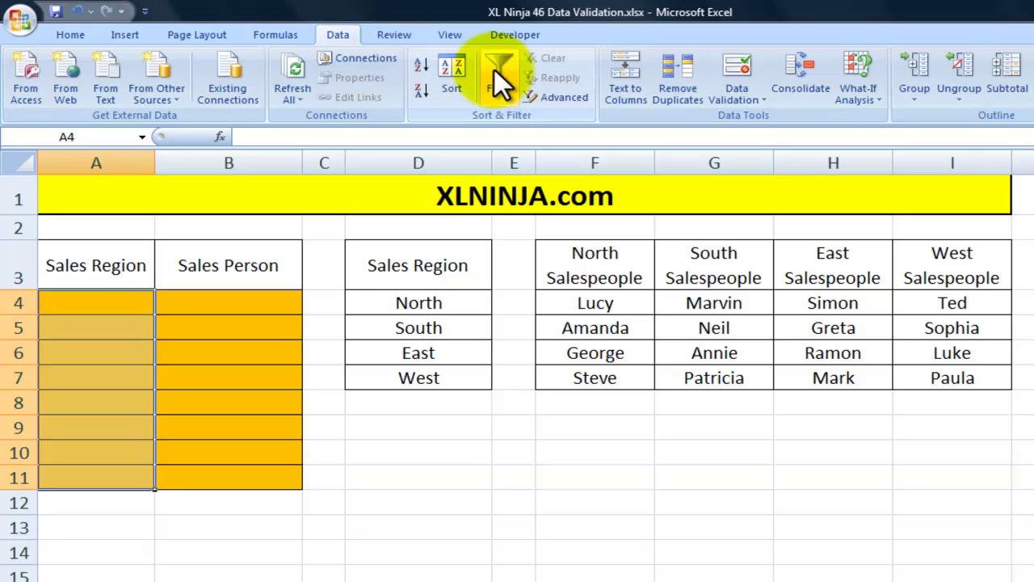
Step: Give A4:A11 List data validation with source =region
{"action": "left_click", "coordinate": [745, 70]}
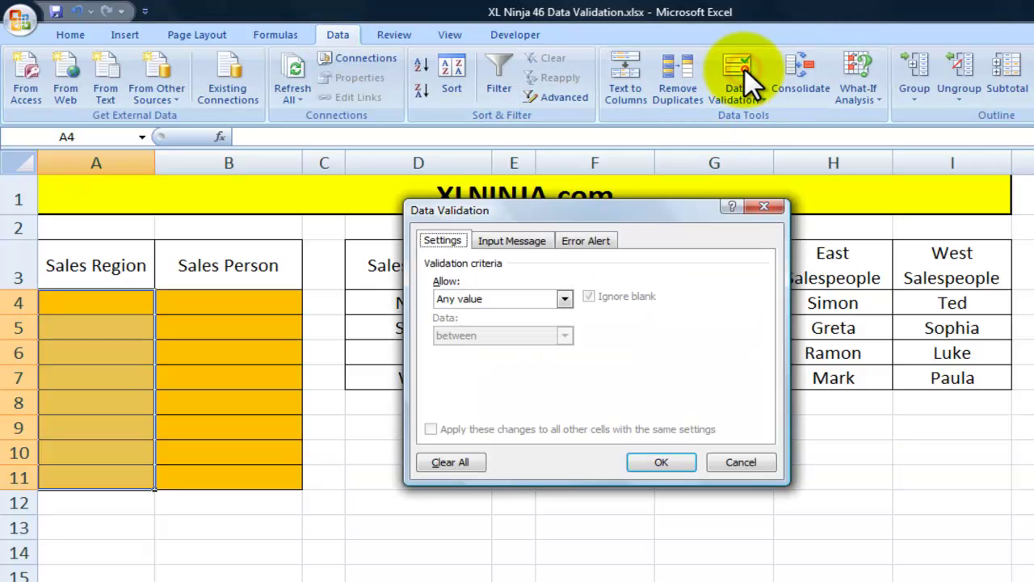
{"action": "left_click_drag", "start_coordinate": [493, 207], "coordinate": [597, 237]}
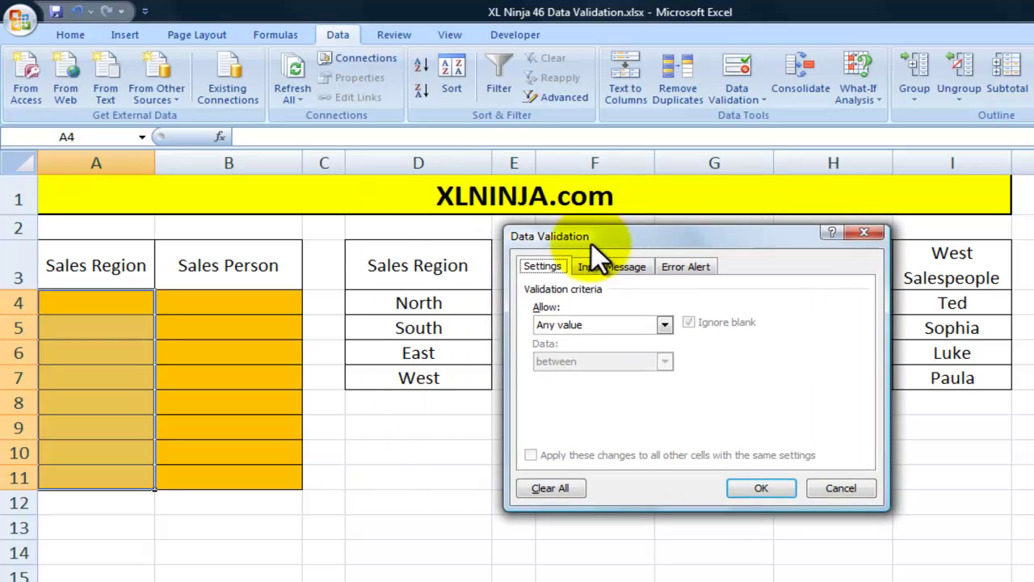
{"action": "left_click", "coordinate": [566, 325]}
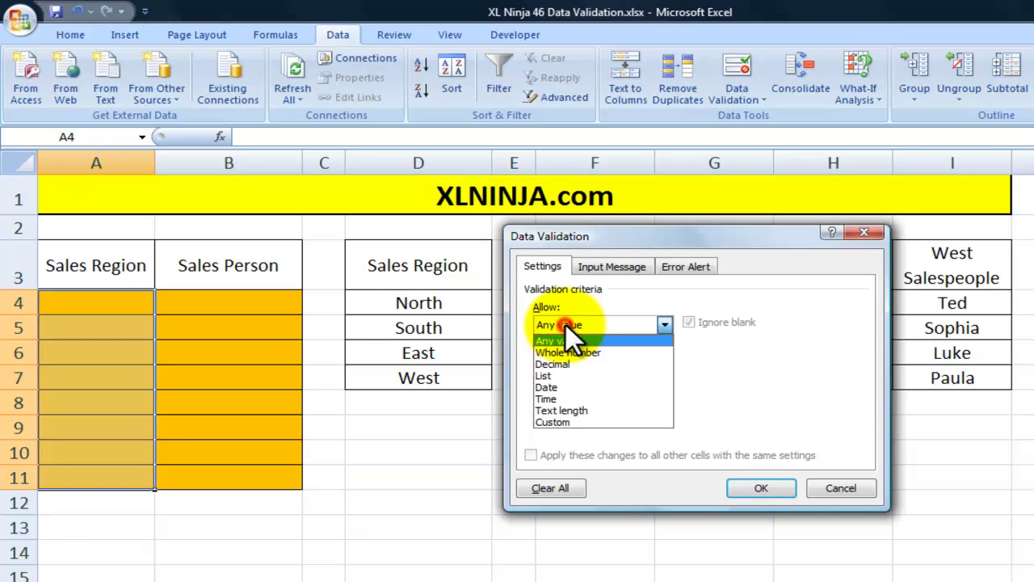
{"action": "left_click", "coordinate": [566, 375]}
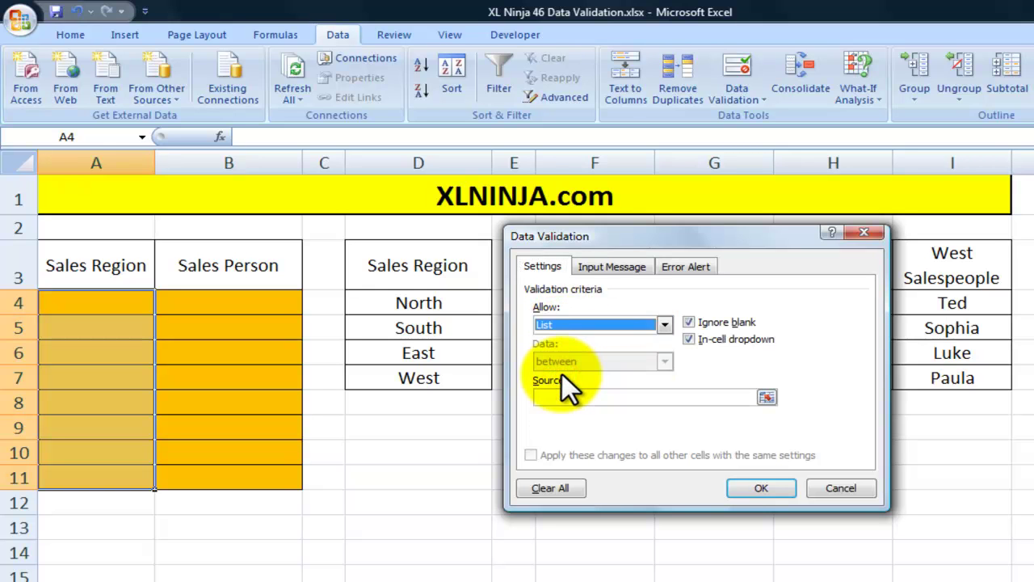
{"action": "left_click", "coordinate": [568, 396]}
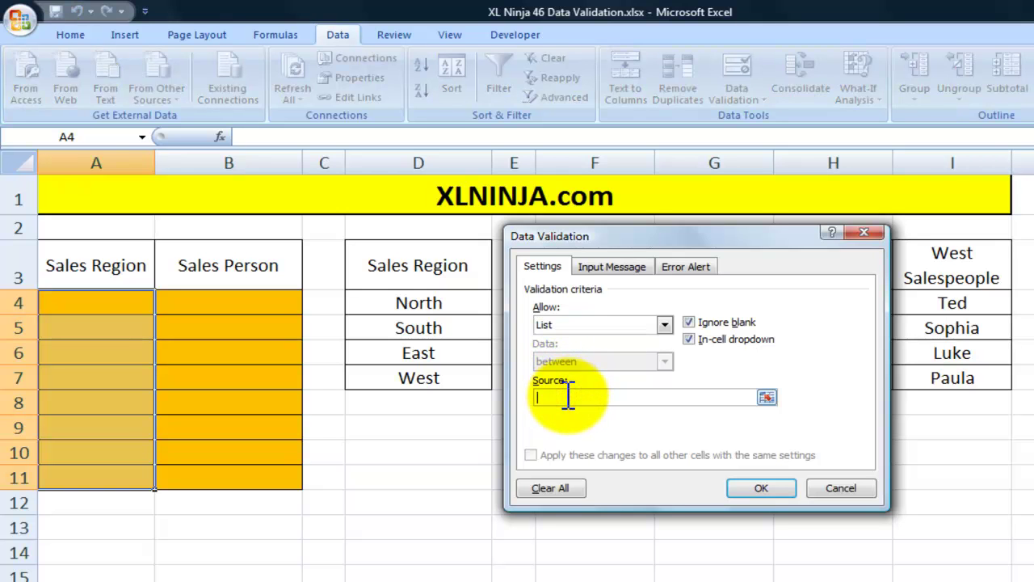
{"action": "type", "text": "=region"}
{"action": "left_click", "coordinate": [752, 487]}
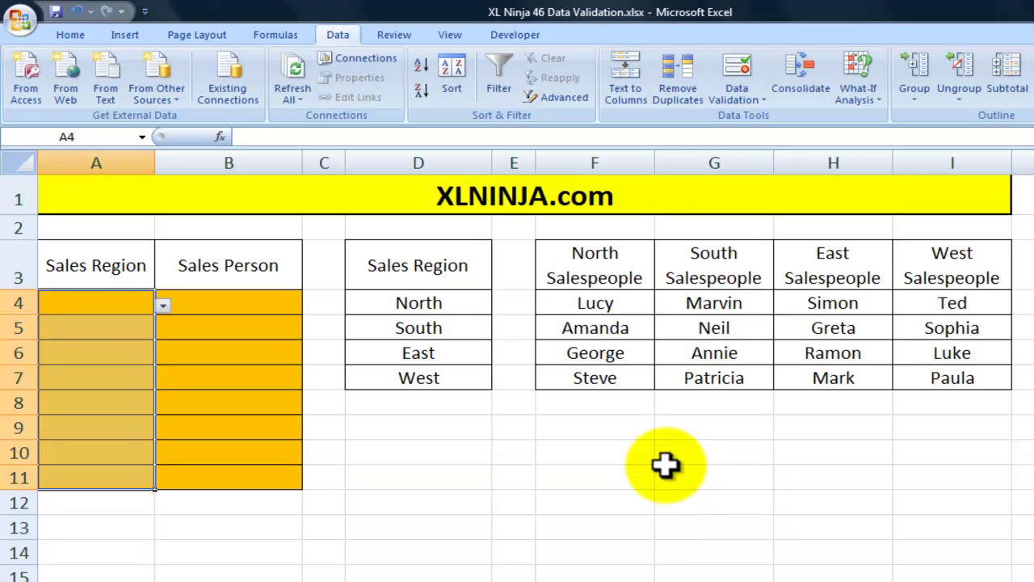
Step: Pick North in A4 from its drop-down and paste it into A5:A11
{"action": "left_click", "coordinate": [114, 300]}
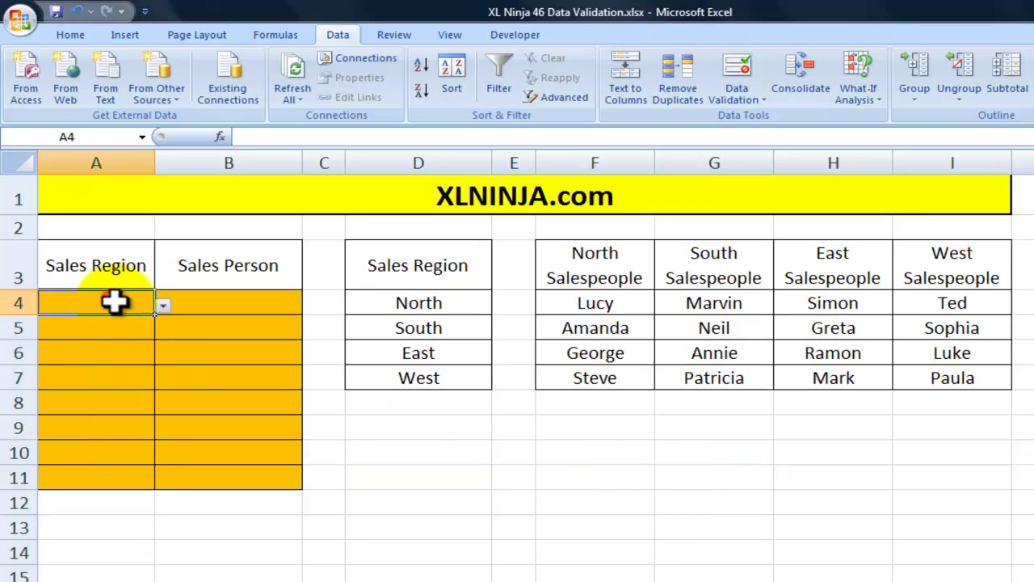
{"action": "left_click", "coordinate": [164, 306]}
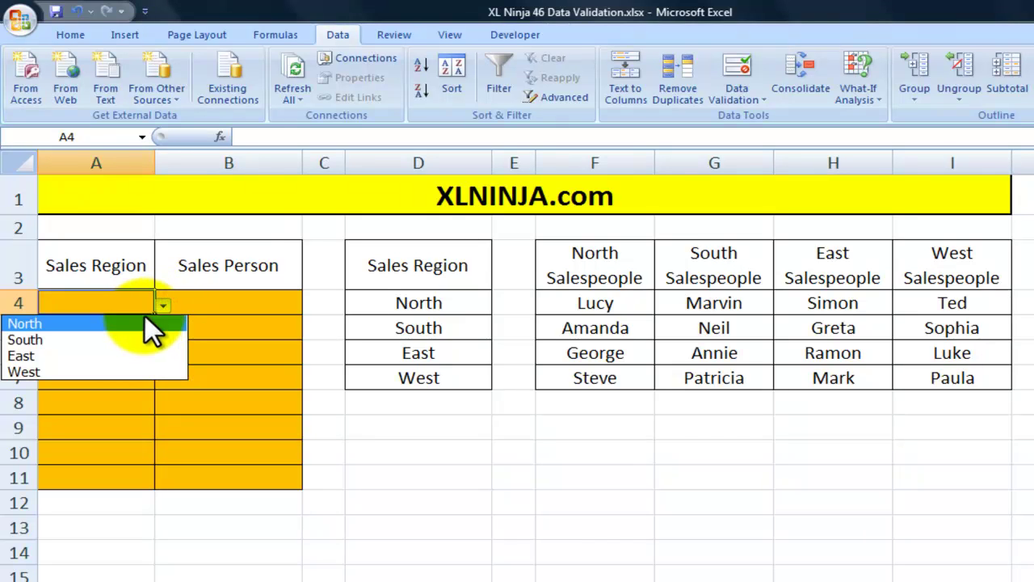
{"action": "left_click", "coordinate": [93, 324]}
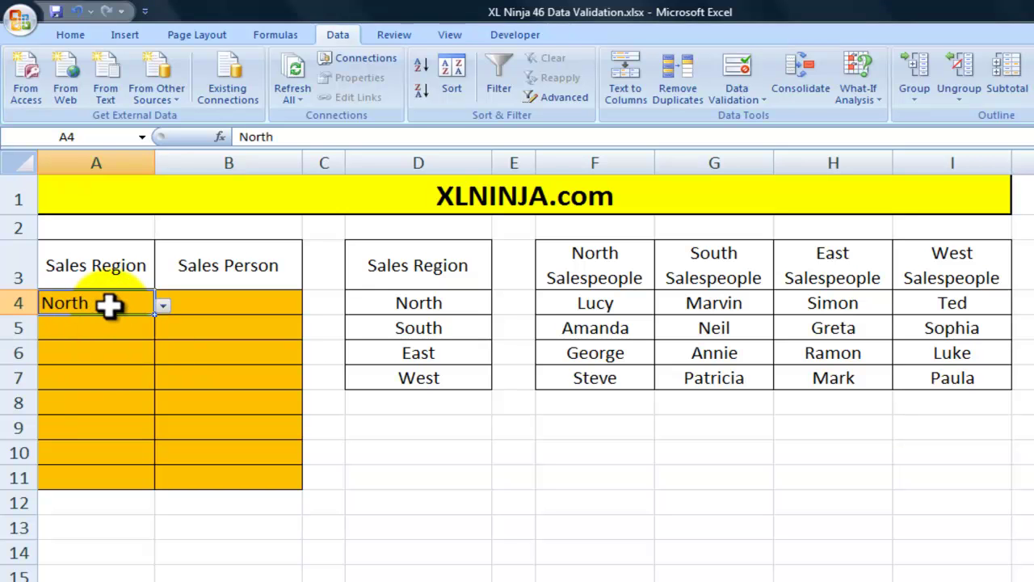
{"action": "left_click_drag", "start_coordinate": [109, 304], "coordinate": [109, 477]}
{"action": "type", "text": "North North North North North North North"}
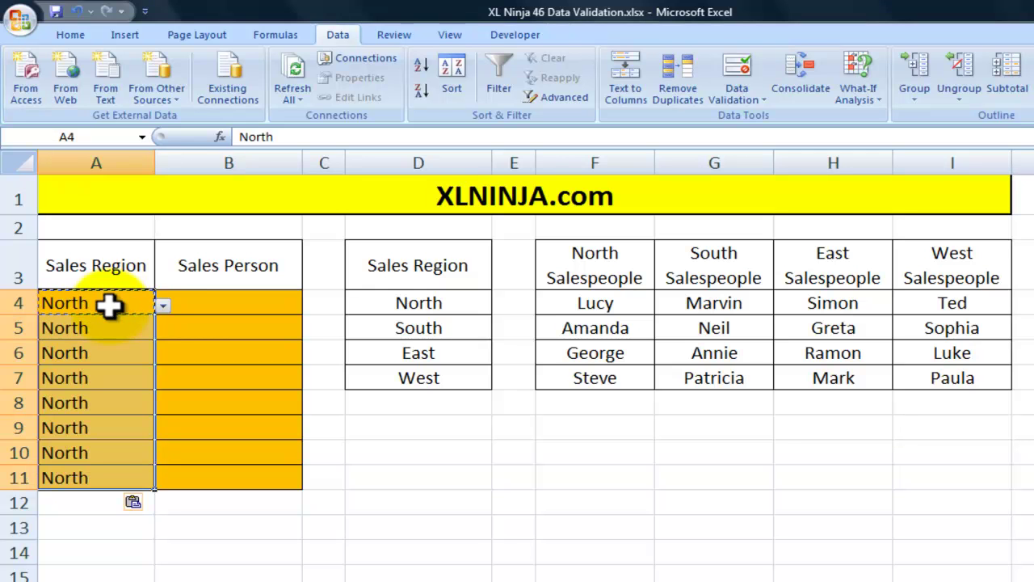
Step: Pick South in A5 and A6 as a test, then clear A5:A11
{"action": "left_click", "coordinate": [113, 319]}
{"action": "left_click", "coordinate": [163, 330]}
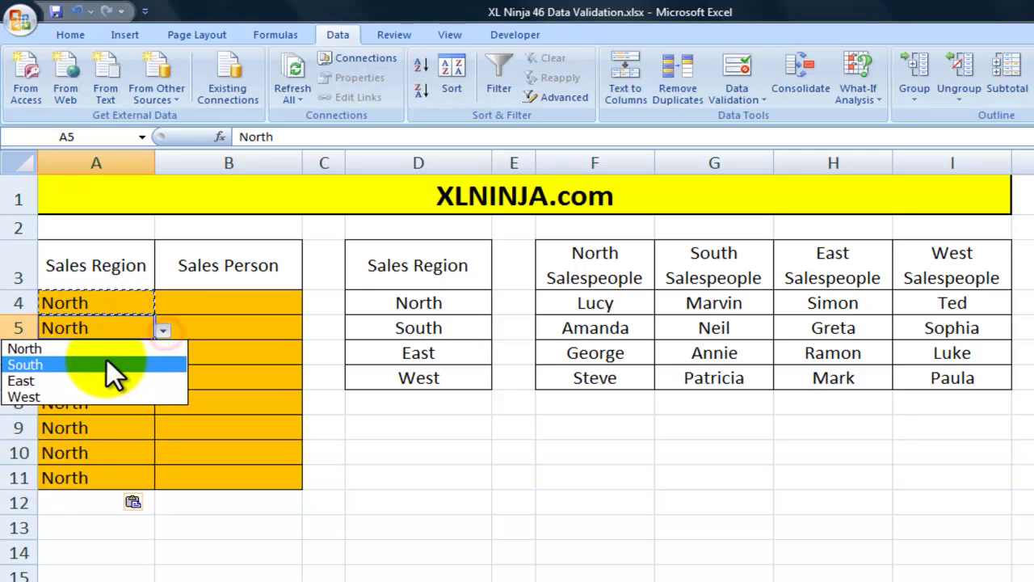
{"action": "left_click", "coordinate": [106, 361]}
{"action": "left_click", "coordinate": [107, 361]}
{"action": "left_click", "coordinate": [162, 356]}
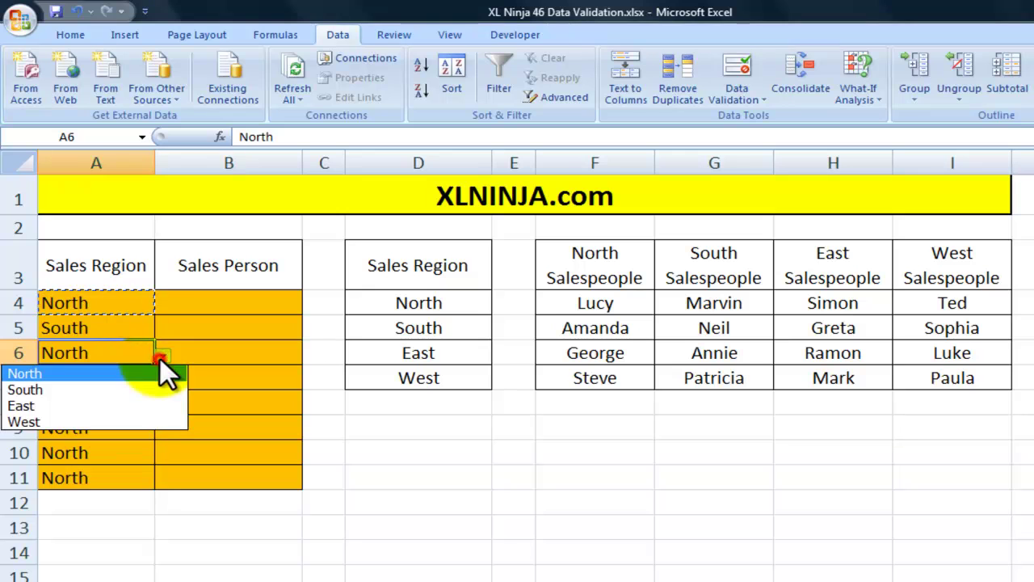
{"action": "left_click", "coordinate": [88, 388]}
{"action": "left_click", "coordinate": [115, 328]}
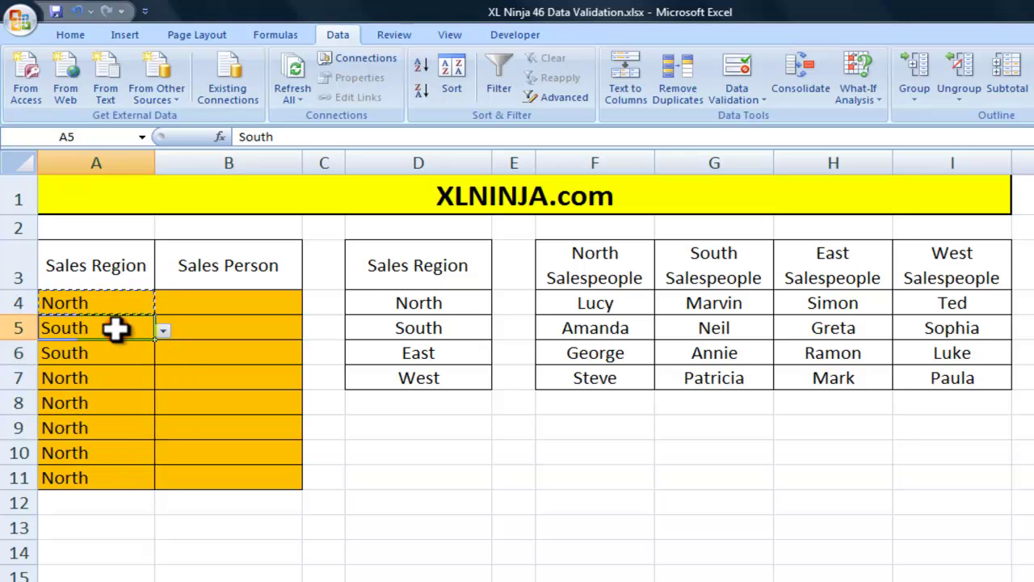
{"action": "key", "text": "shift+Down"}
{"action": "key", "text": "shift+Down"}
{"action": "key", "text": "shift+Down"}
{"action": "key", "text": "shift+Down"}
{"action": "key", "text": "shift+Down"}
{"action": "key", "text": "shift+Down"}
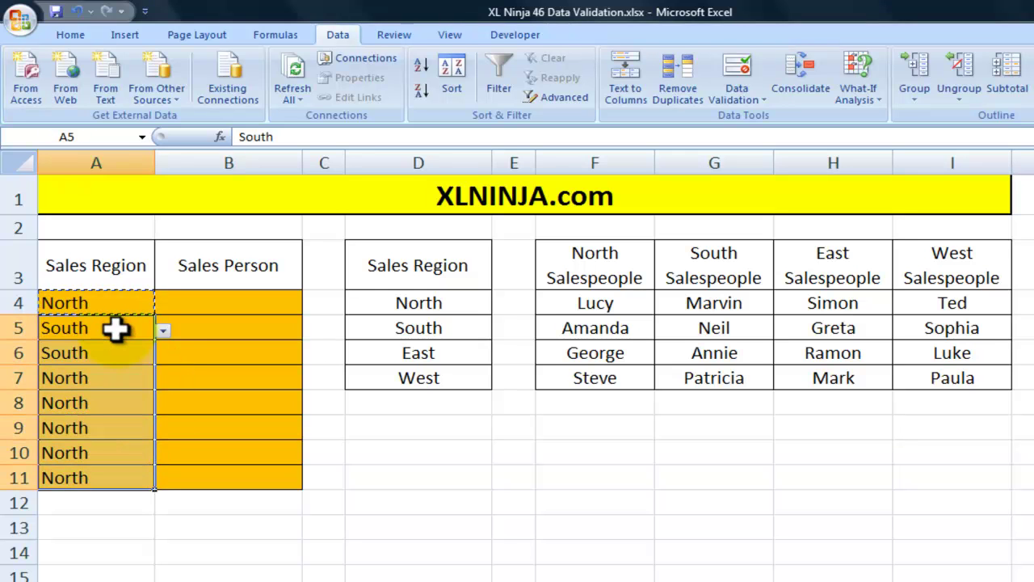
{"action": "key", "text": "Delete"}
{"action": "left_click", "coordinate": [174, 302]}
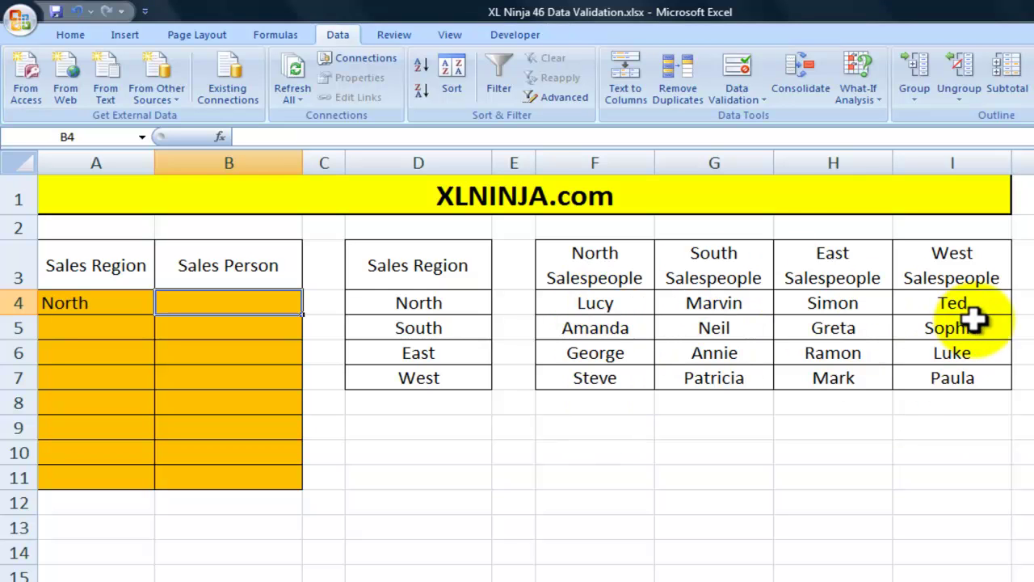
Step: Name the North salespeople range North and the South salespeople range South
{"action": "left_click", "coordinate": [598, 300]}
{"action": "left_click_drag", "start_coordinate": [598, 301], "coordinate": [605, 373]}
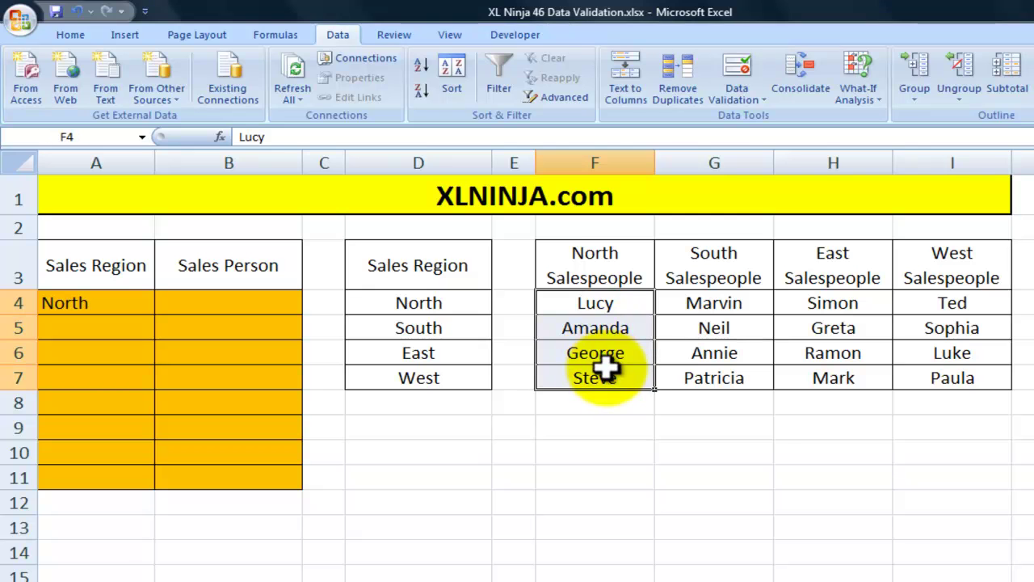
{"action": "left_click", "coordinate": [77, 137]}
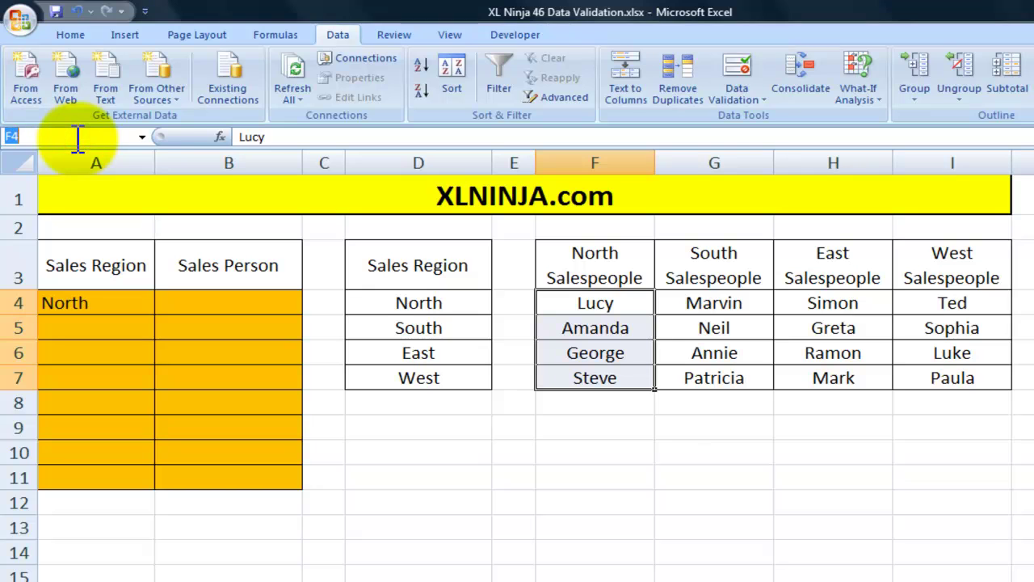
{"action": "key", "text": "Return"}
{"action": "key", "text": "Right"}
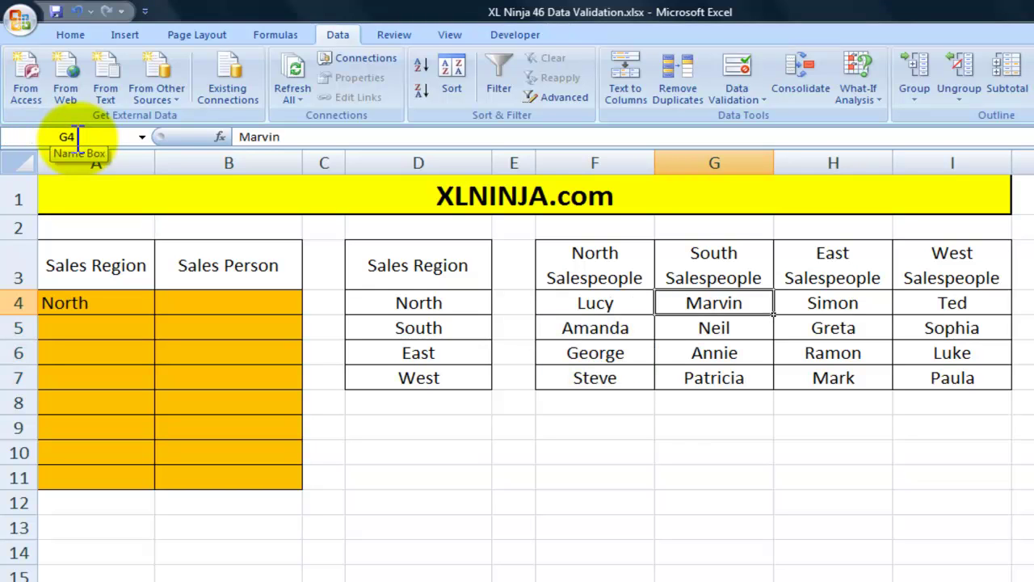
{"action": "key", "text": "ctrl+shift+Down"}
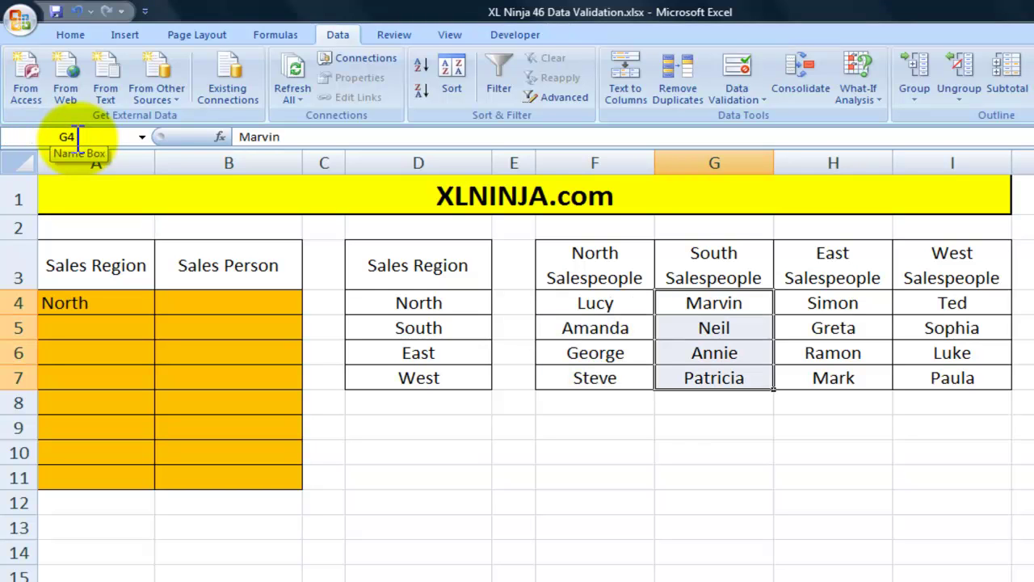
{"action": "left_click", "coordinate": [78, 137]}
{"action": "type", "text": "South"}
{"action": "key", "text": "Return"}
Step: Name the East salespeople range East and I4:I7 West in the Name Box
{"action": "key", "text": "Right"}
{"action": "key", "text": "ctrl+shift+Down"}
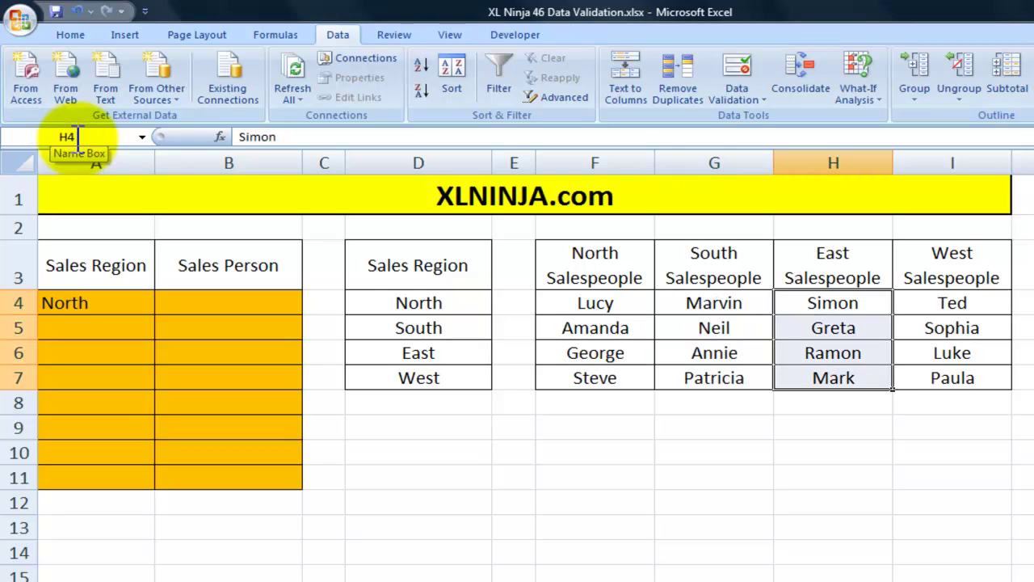
{"action": "left_click", "coordinate": [77, 137]}
{"action": "type", "text": "Eas"}
{"action": "key", "text": "Return"}
{"action": "key", "text": "Right"}
{"action": "key", "text": "ctrl+shift+Down"}
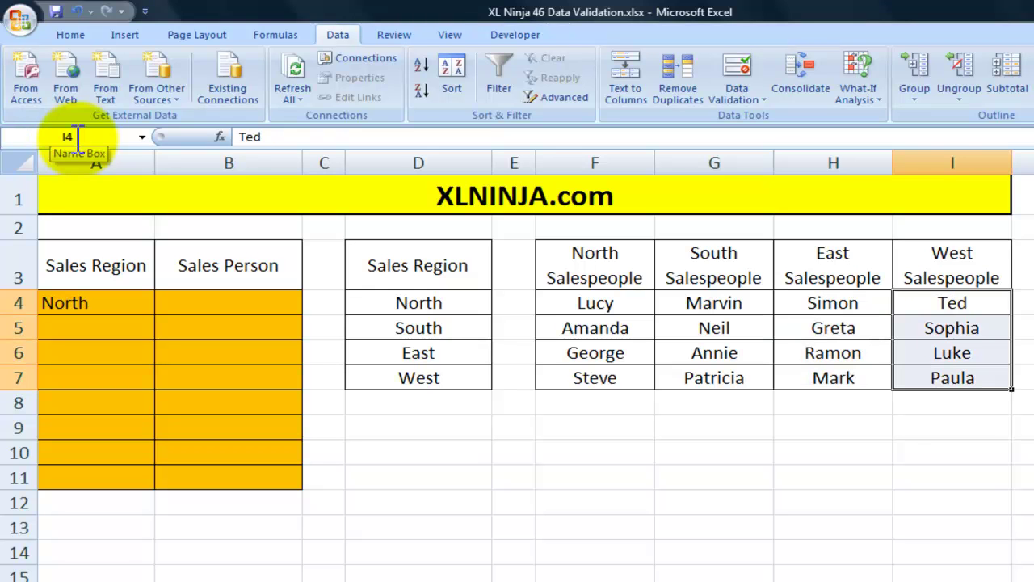
{"action": "left_click", "coordinate": [79, 135]}
{"action": "type", "text": "West"}
{"action": "key", "text": "Return"}
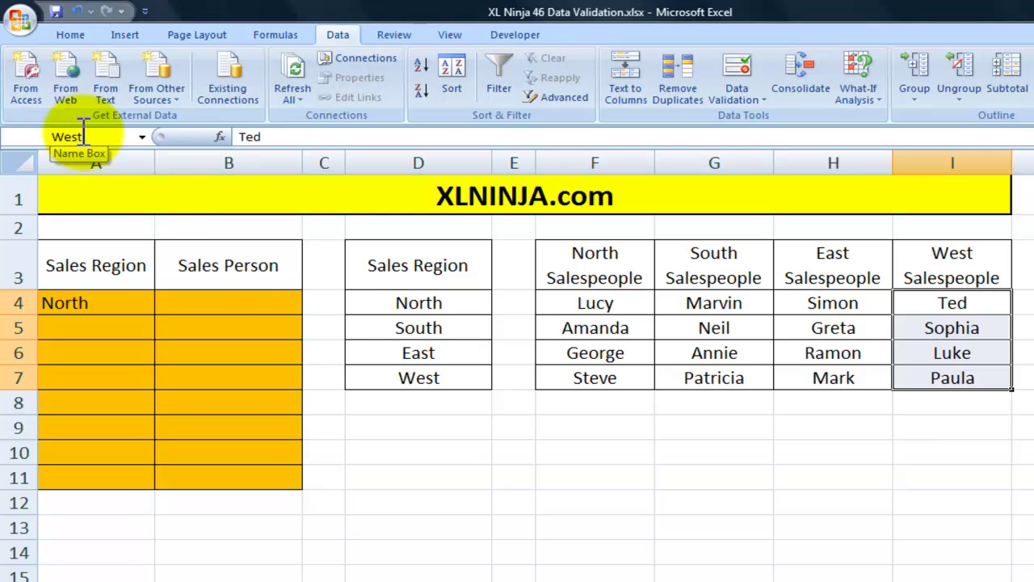
Step: Set B4's validation to List with source =indirect(a4)
{"action": "left_click", "coordinate": [232, 302]}
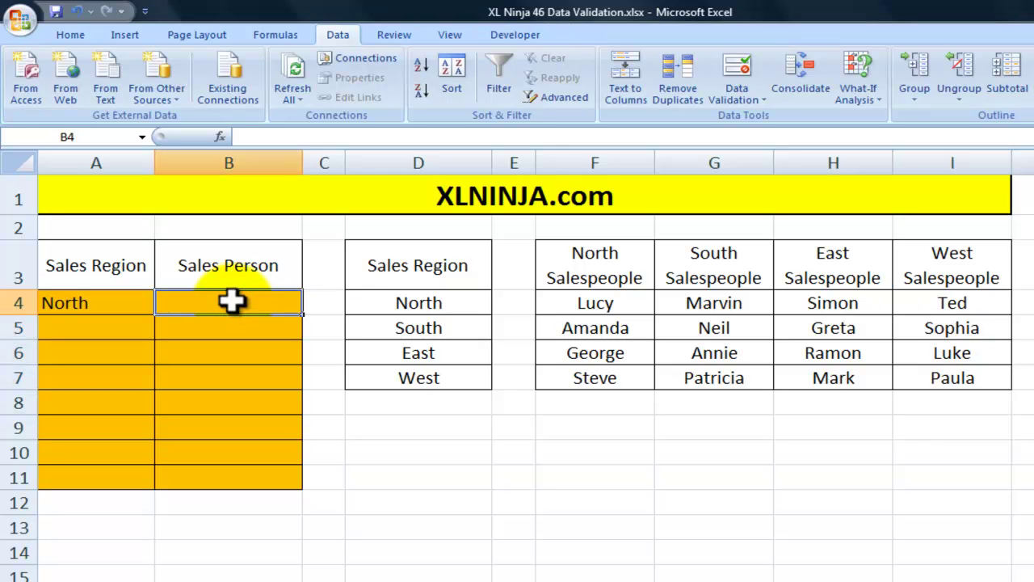
{"action": "left_click", "coordinate": [749, 68]}
{"action": "left_click", "coordinate": [575, 324]}
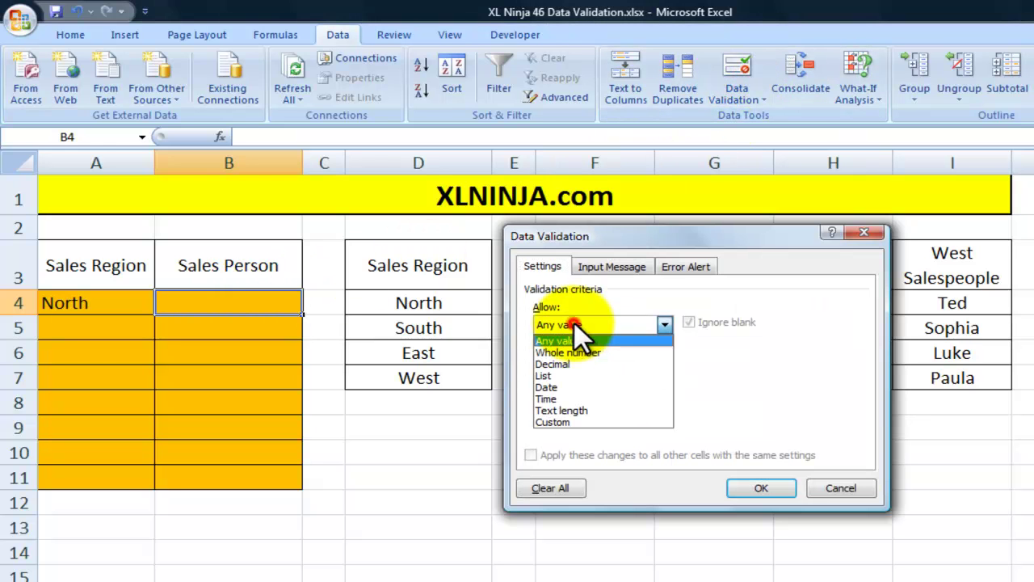
{"action": "left_click", "coordinate": [564, 374]}
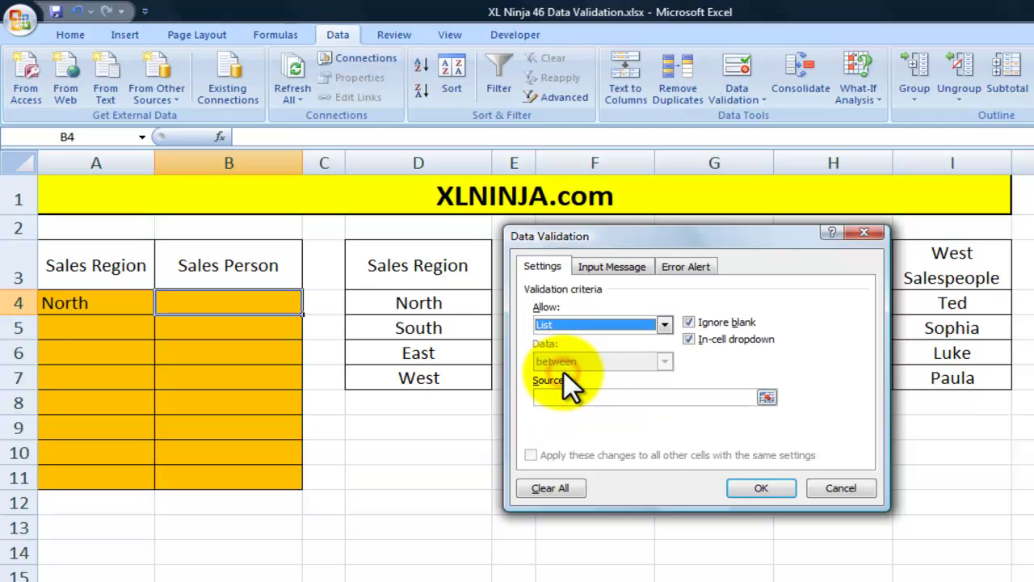
{"action": "left_click", "coordinate": [552, 396]}
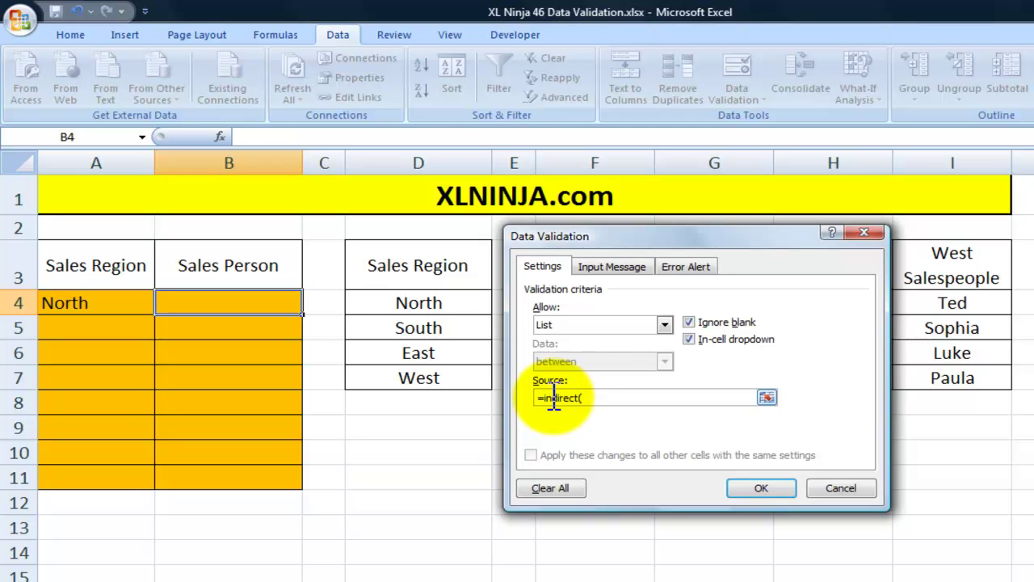
{"action": "type", "text": "indirect()"}
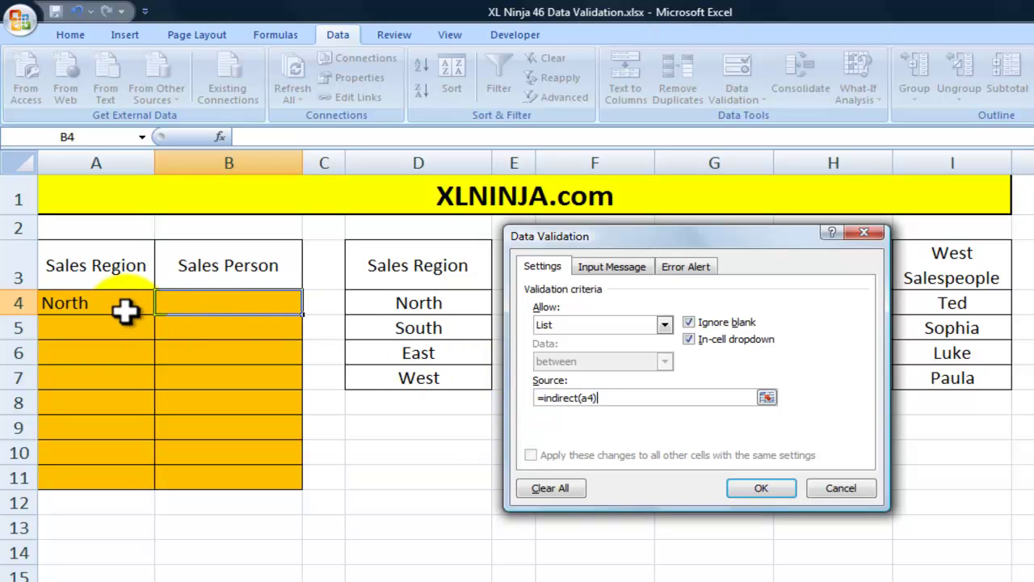
Step: Apply B4's validation rule and choose Amanda from its North salespeople list
{"action": "left_click", "coordinate": [769, 490]}
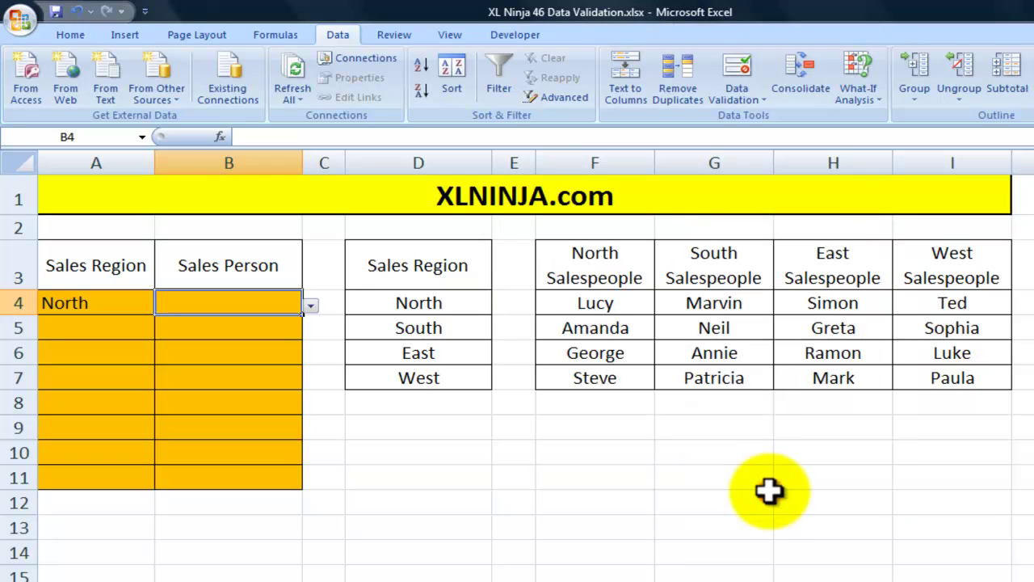
{"action": "left_click", "coordinate": [311, 307]}
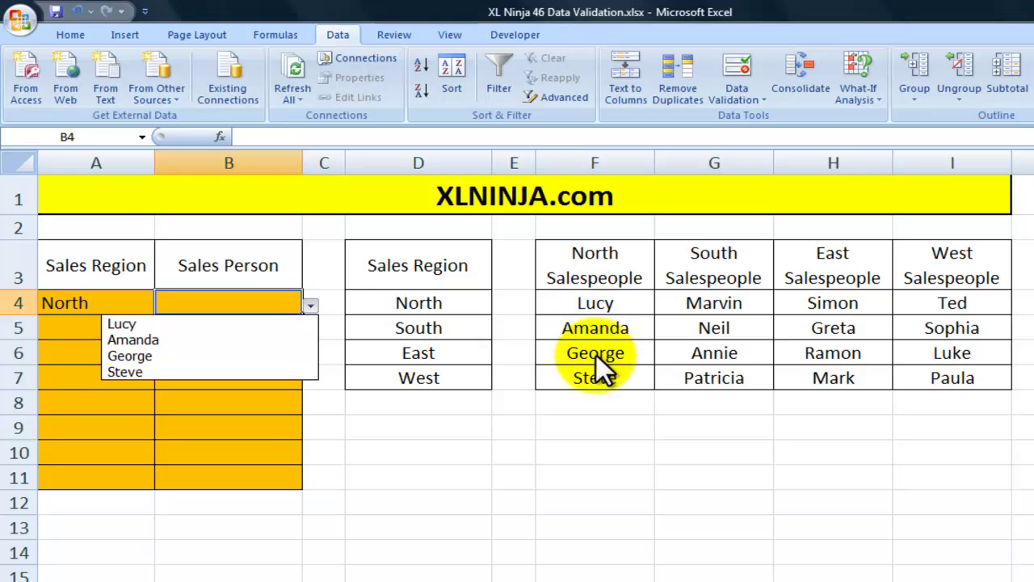
{"action": "left_click", "coordinate": [223, 339]}
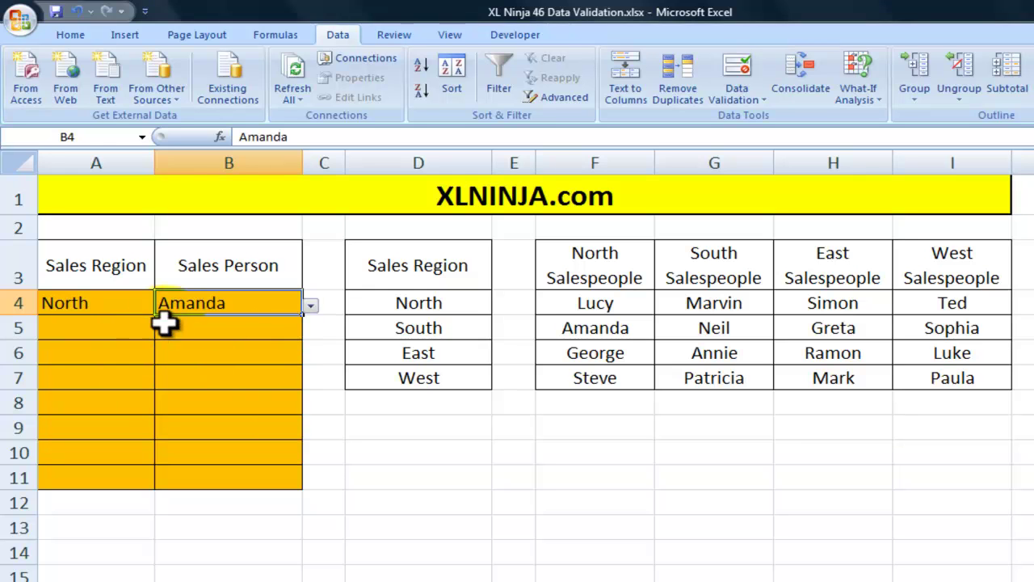
{"action": "left_click", "coordinate": [187, 326]}
{"action": "left_click", "coordinate": [196, 305]}
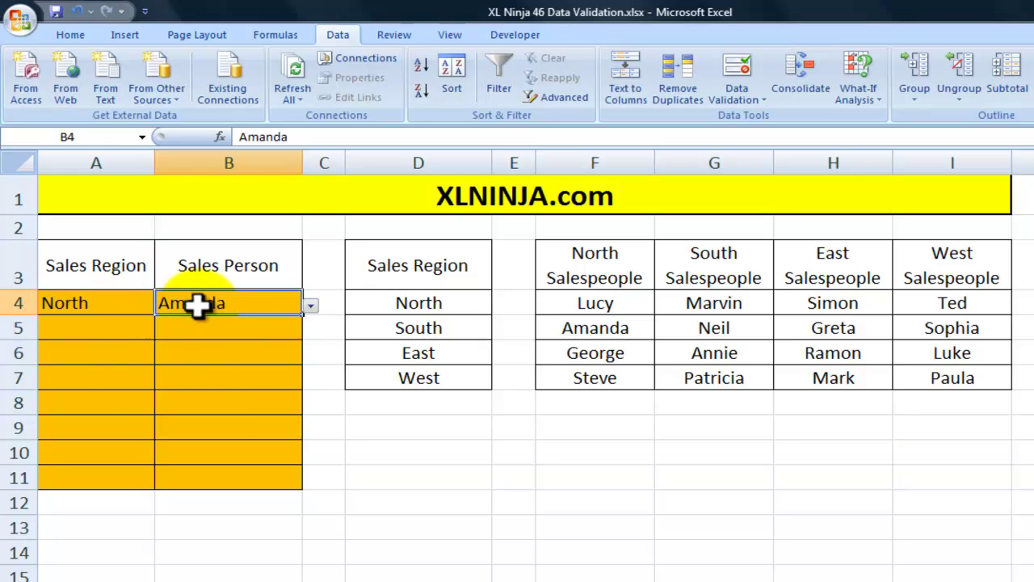
Step: Paste B4 into B5:B11, then delete the pasted values to leave the drop-downs blank
{"action": "key", "text": "ctrl+c"}
{"action": "key", "text": "Down"}
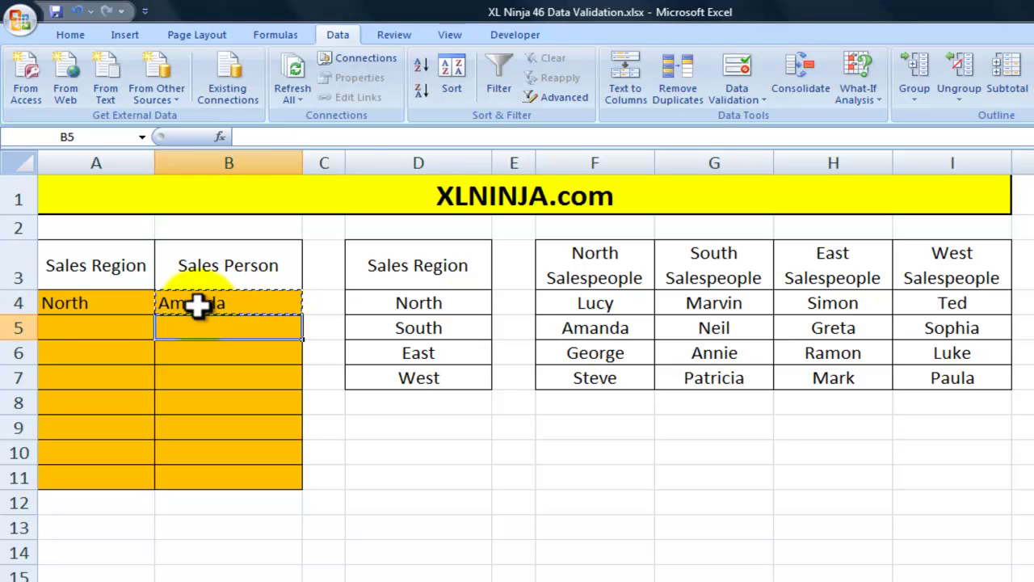
{"action": "key", "text": "ctrl+shift+Down"}
{"action": "key", "text": "ctrl+shift+Up"}
{"action": "key", "text": "shift+Down"}
{"action": "key", "text": "shift+Down"}
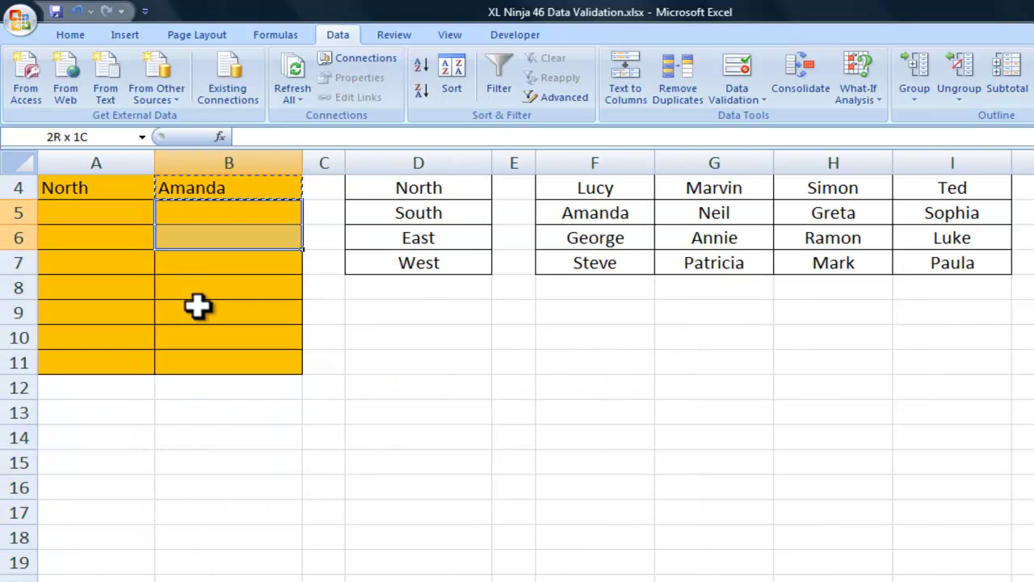
{"action": "key", "text": "shift+Down"}
{"action": "key", "text": "shift+Down"}
{"action": "key", "text": "shift+Down"}
{"action": "key", "text": "shift+Down"}
{"action": "key", "text": "shift+Down"}
{"action": "key", "text": "ctrl+v"}
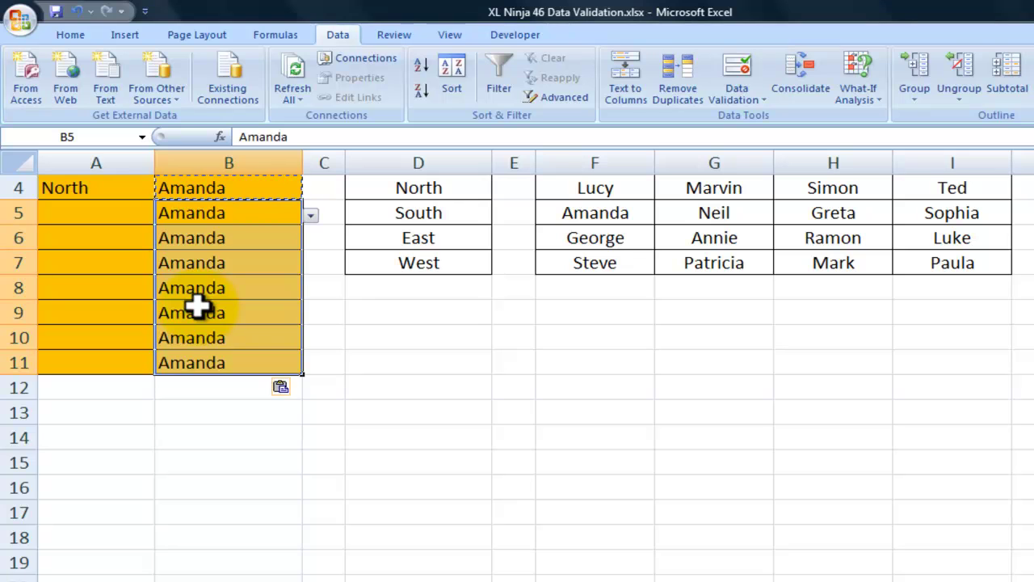
{"action": "key", "text": "Delete"}
{"action": "key", "text": "Left"}
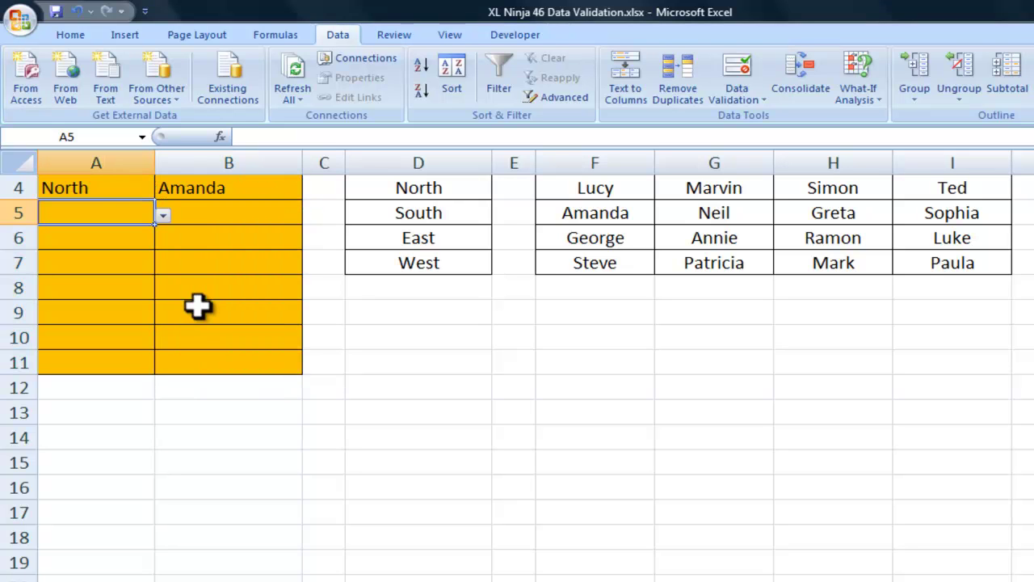
{"action": "scroll", "coordinate": [210, 293], "scroll_direction": "up", "scroll_amount": 1}
Step: Set row 5 to East and Ramon using the drop-downs
{"action": "left_click", "coordinate": [162, 330]}
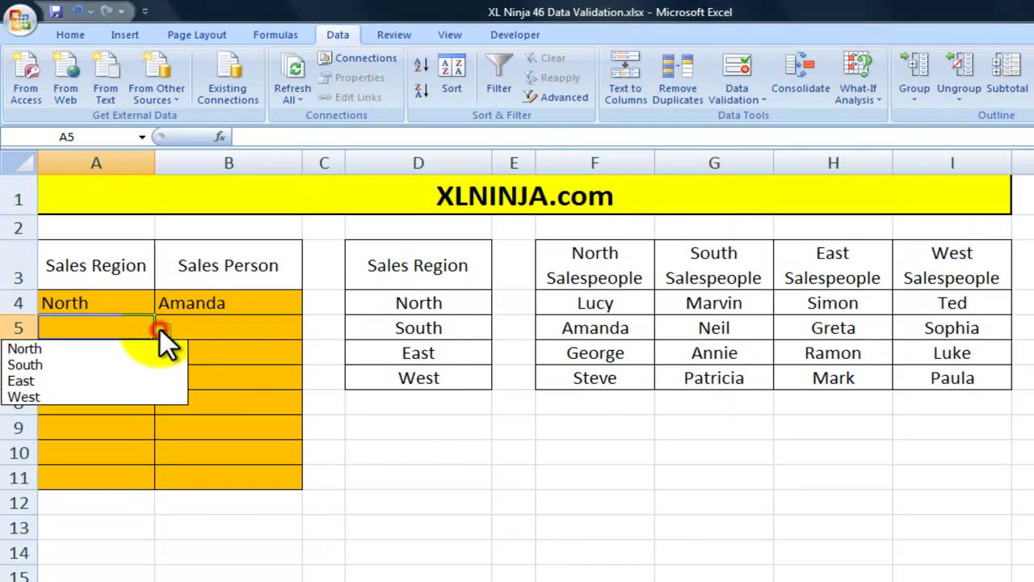
{"action": "left_click", "coordinate": [70, 381]}
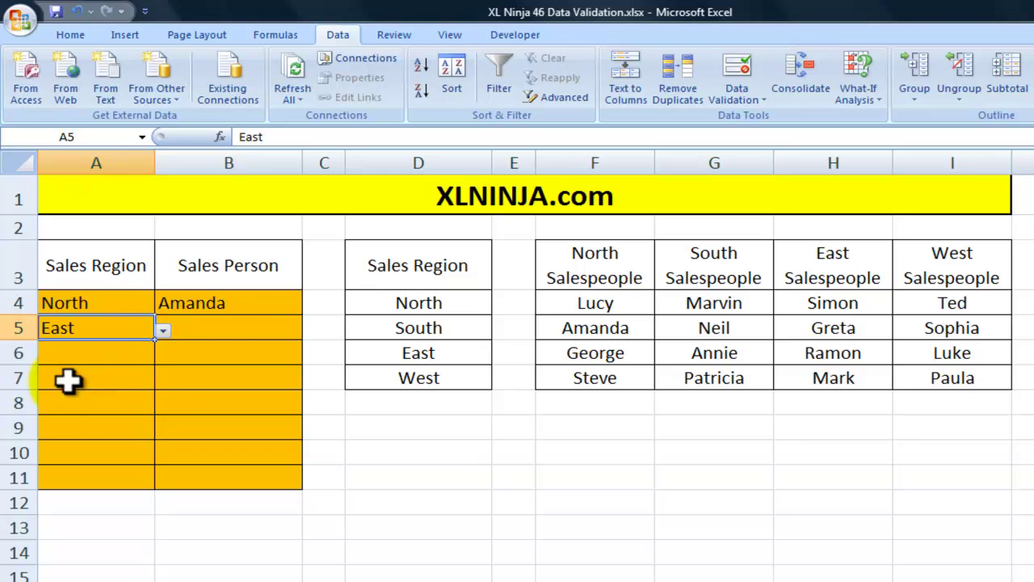
{"action": "left_click", "coordinate": [243, 325]}
{"action": "left_click", "coordinate": [311, 329]}
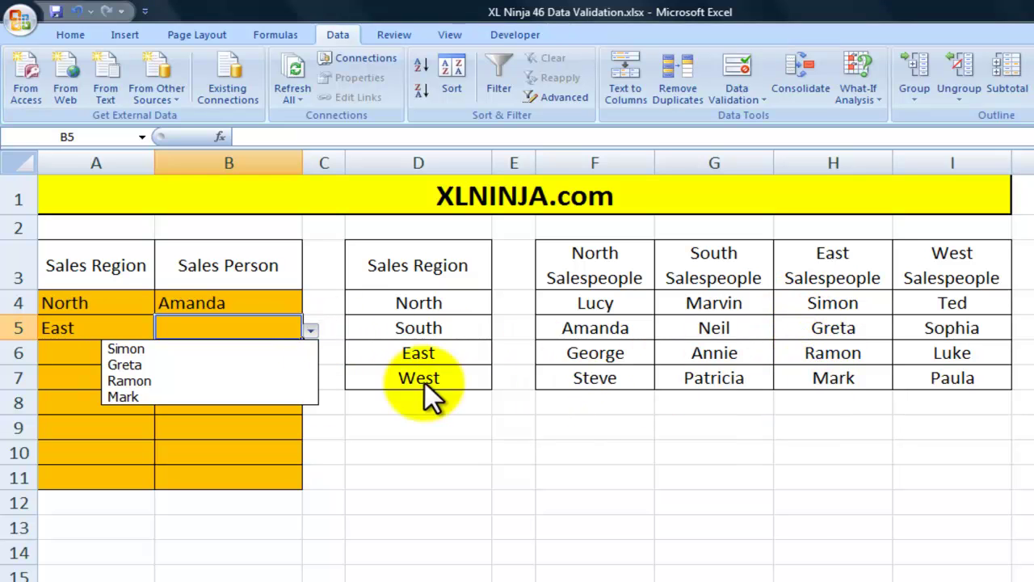
{"action": "left_click", "coordinate": [205, 377]}
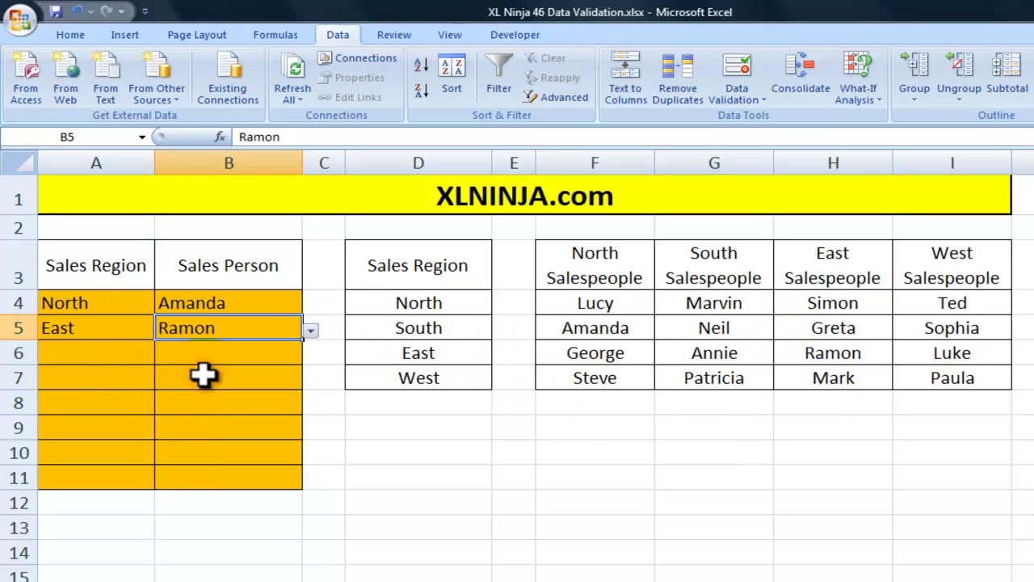
Step: Set row 6 to West and Sophia using the drop-downs
{"action": "left_click", "coordinate": [126, 350]}
{"action": "left_click", "coordinate": [163, 353]}
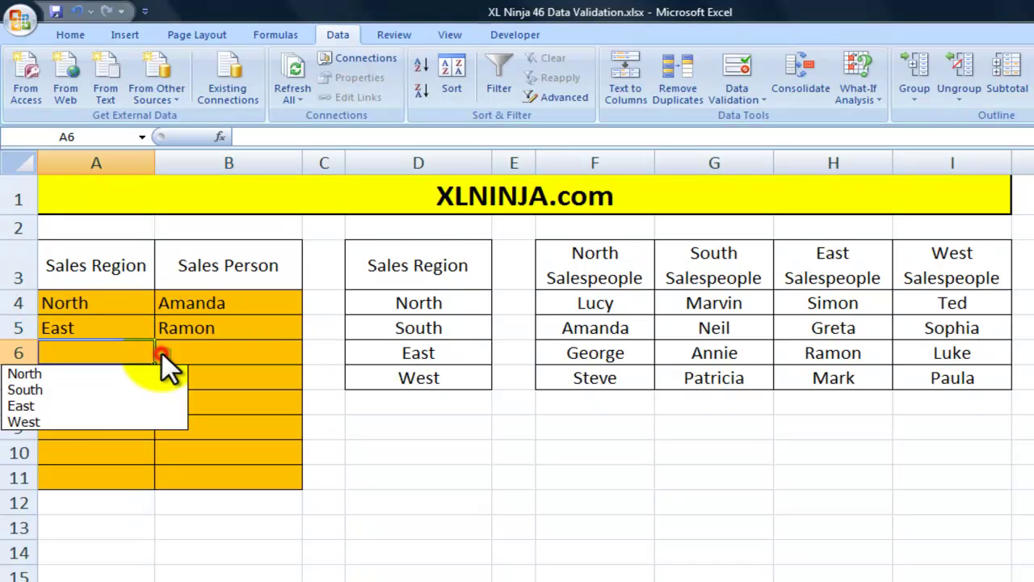
{"action": "left_click", "coordinate": [72, 418]}
{"action": "left_click", "coordinate": [241, 351]}
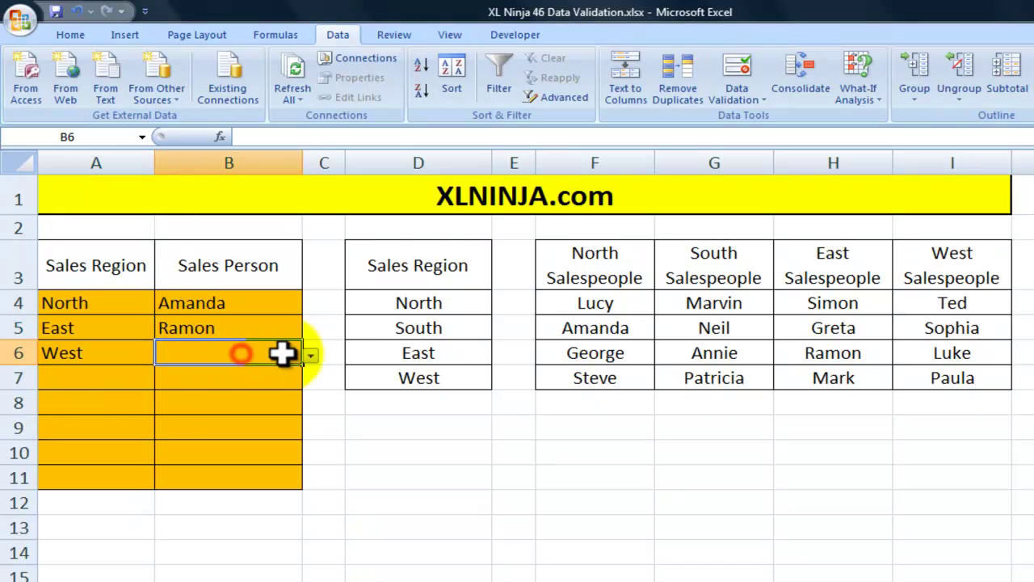
{"action": "left_click", "coordinate": [311, 356]}
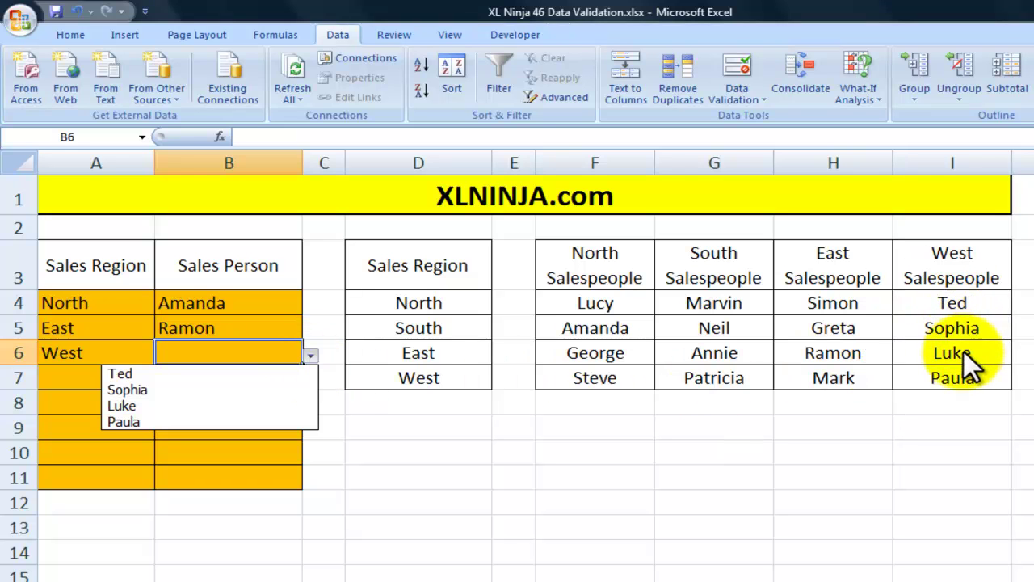
{"action": "left_click", "coordinate": [154, 390]}
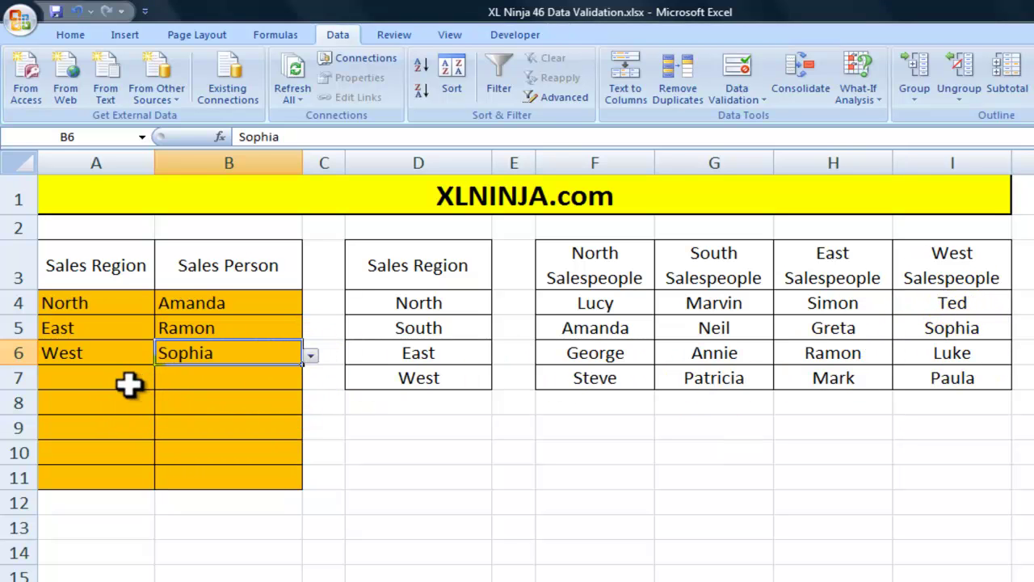
Step: Set row 7 to East and Mark using the drop-downs
{"action": "left_click", "coordinate": [137, 377]}
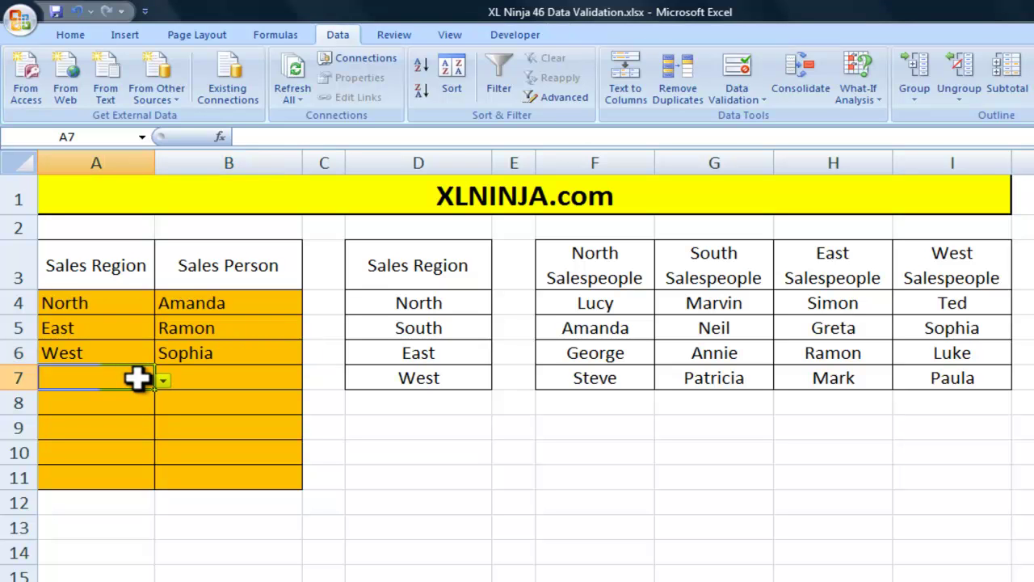
{"action": "left_click", "coordinate": [164, 381]}
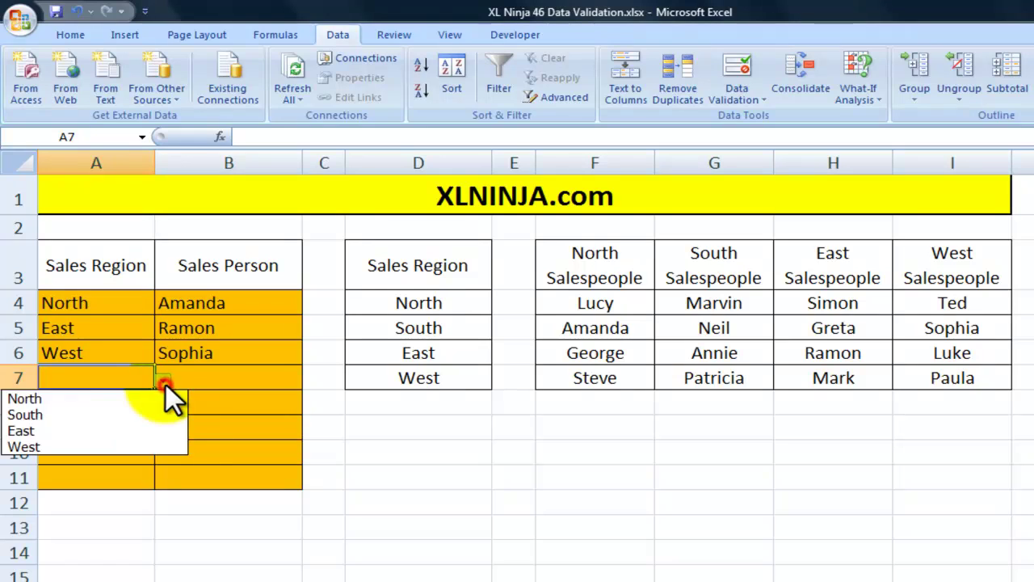
{"action": "left_click", "coordinate": [70, 428]}
{"action": "left_click", "coordinate": [247, 382]}
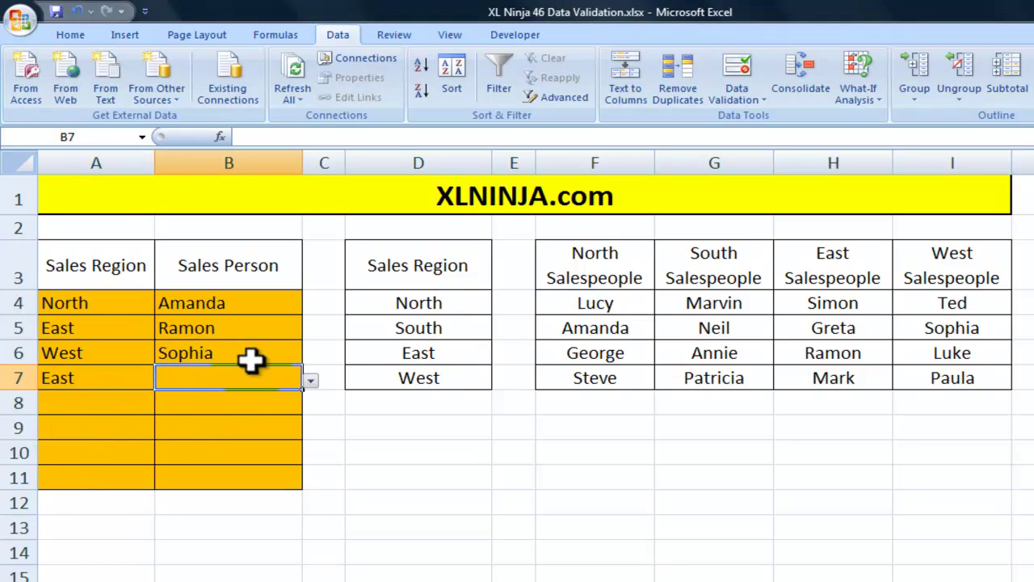
{"action": "left_click", "coordinate": [310, 379]}
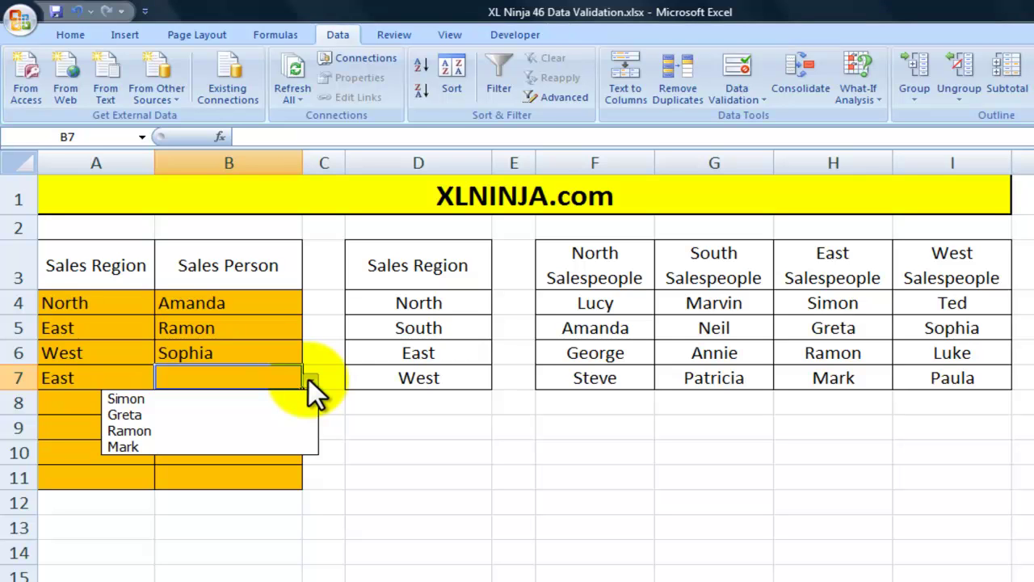
{"action": "left_click", "coordinate": [176, 446]}
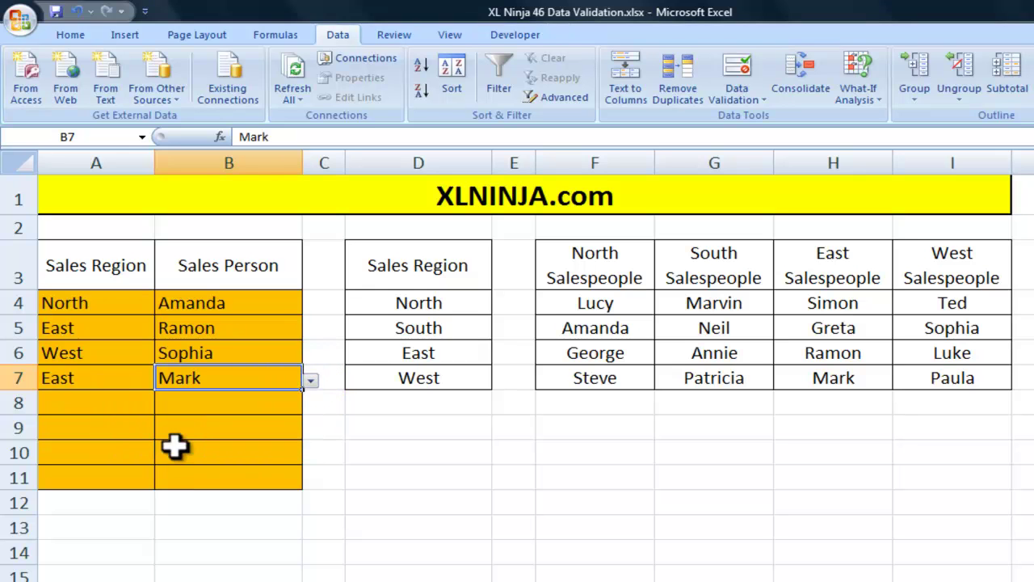